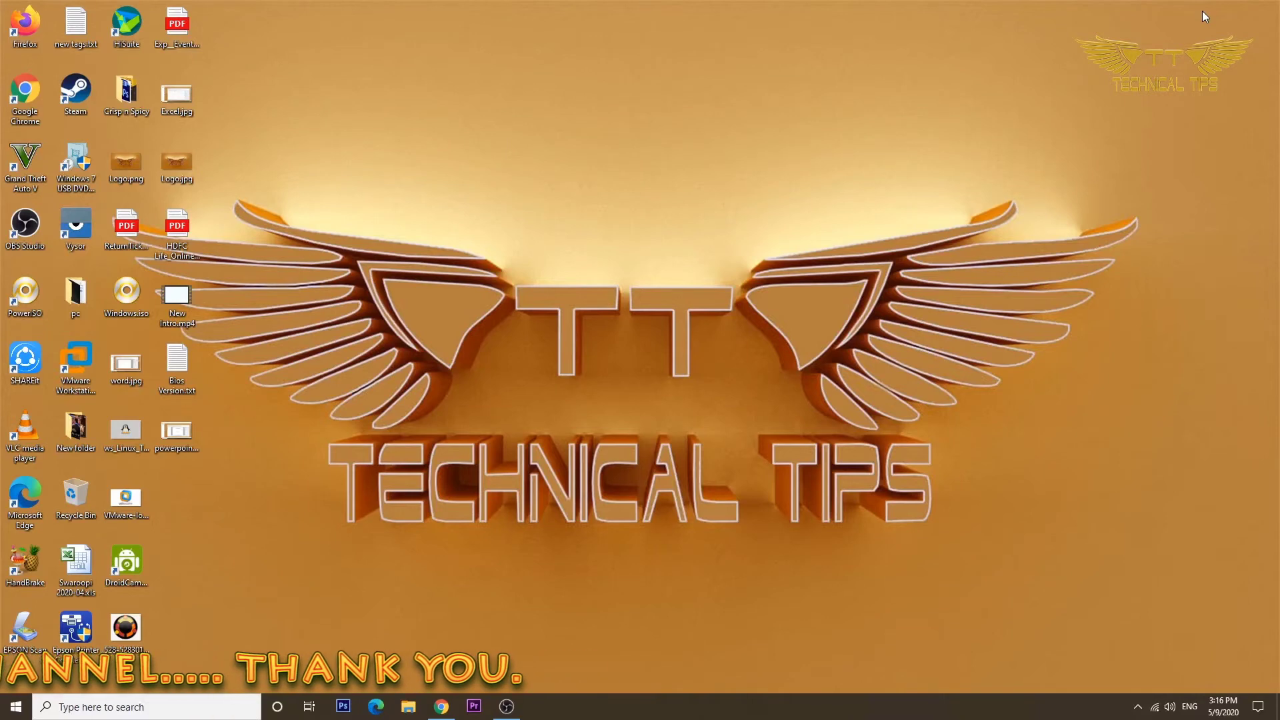
Step: Run services.msc from the Run dialog to open the Services console
key("super+r")
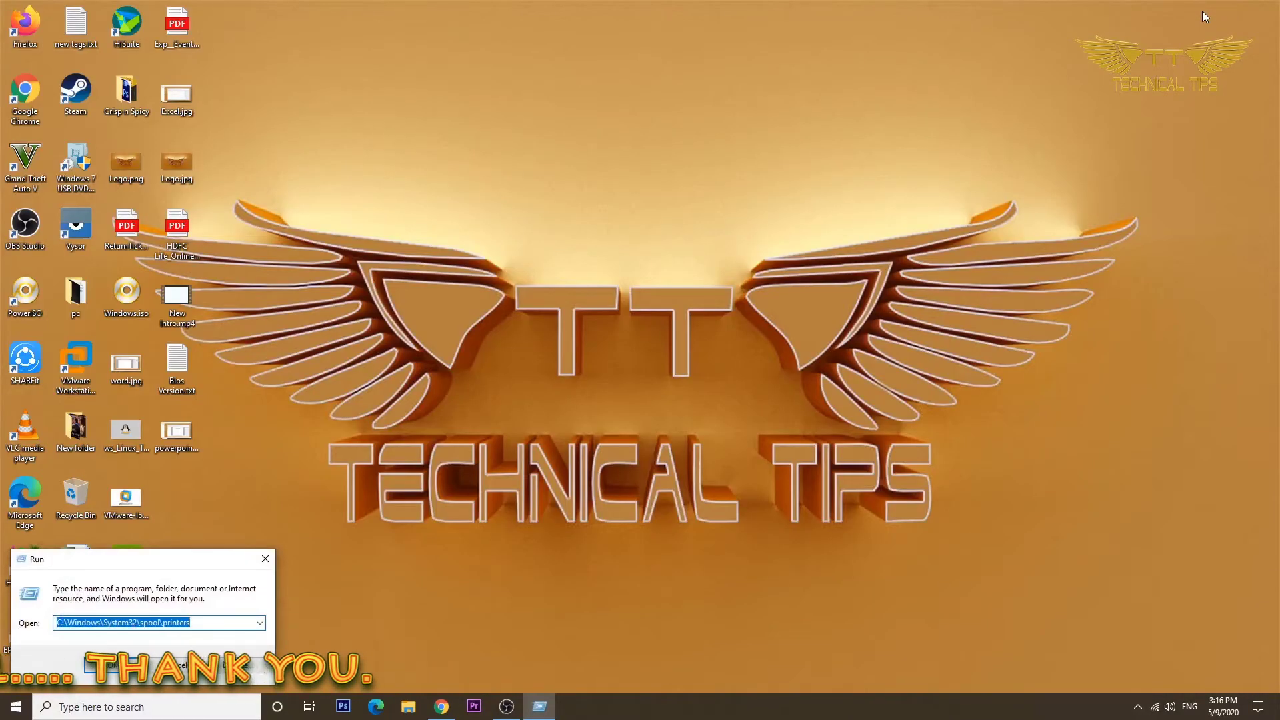
key("BackSpace")
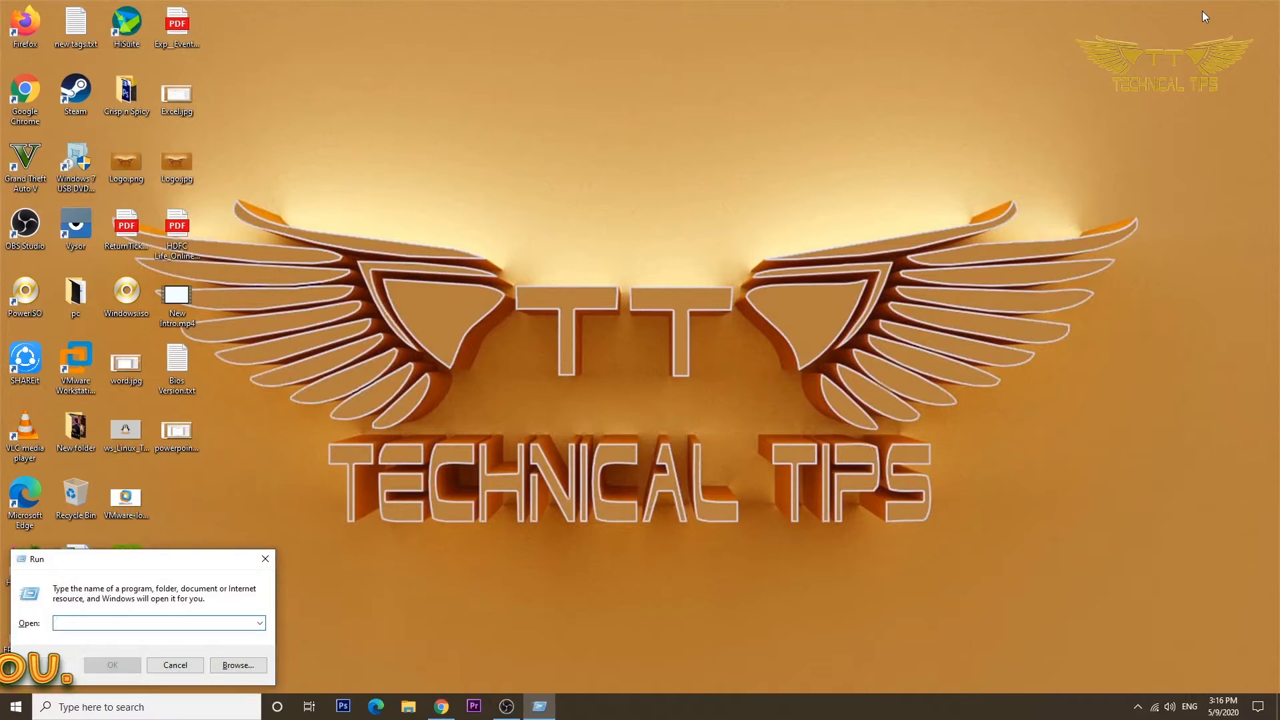
type("services.")
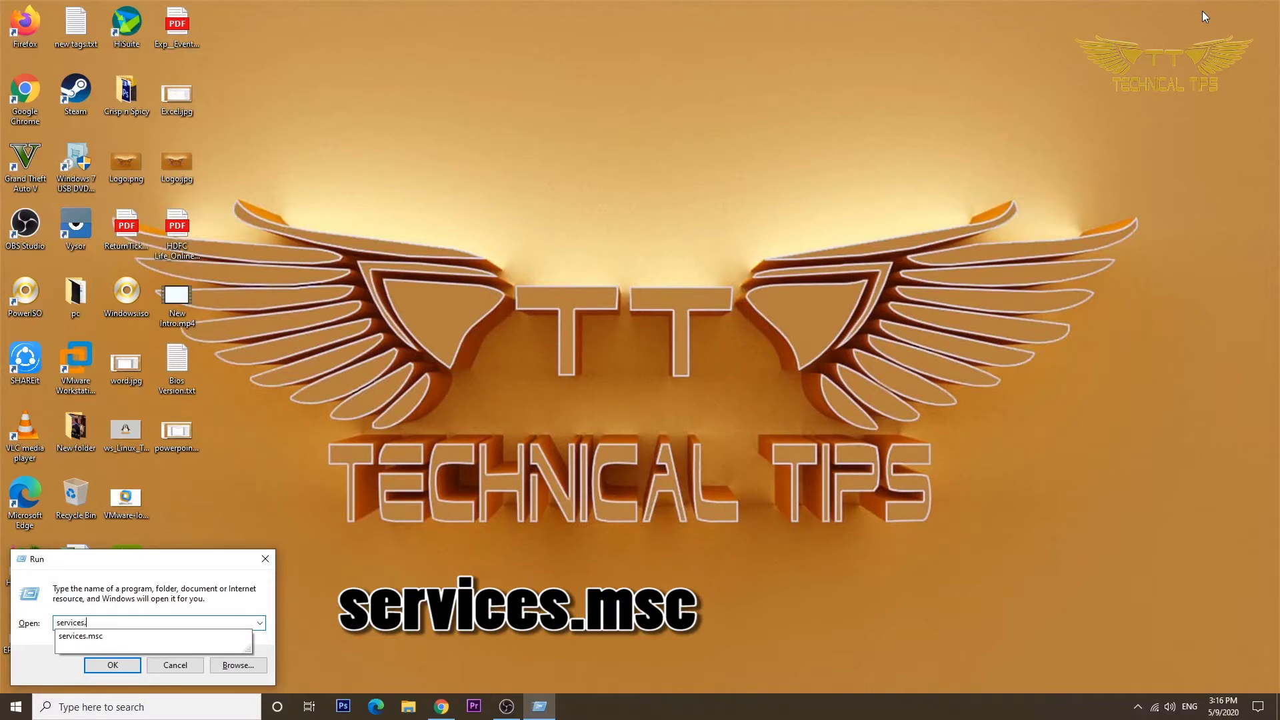
type("msc")
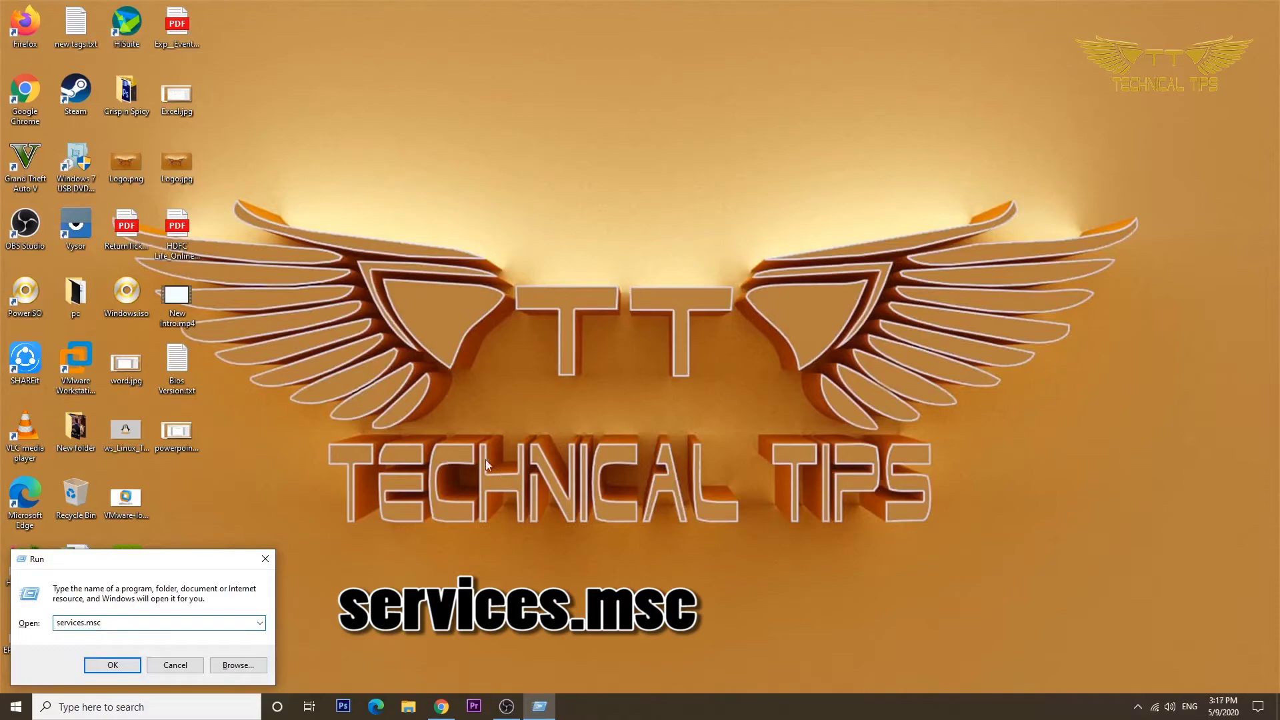
left_click(110, 664)
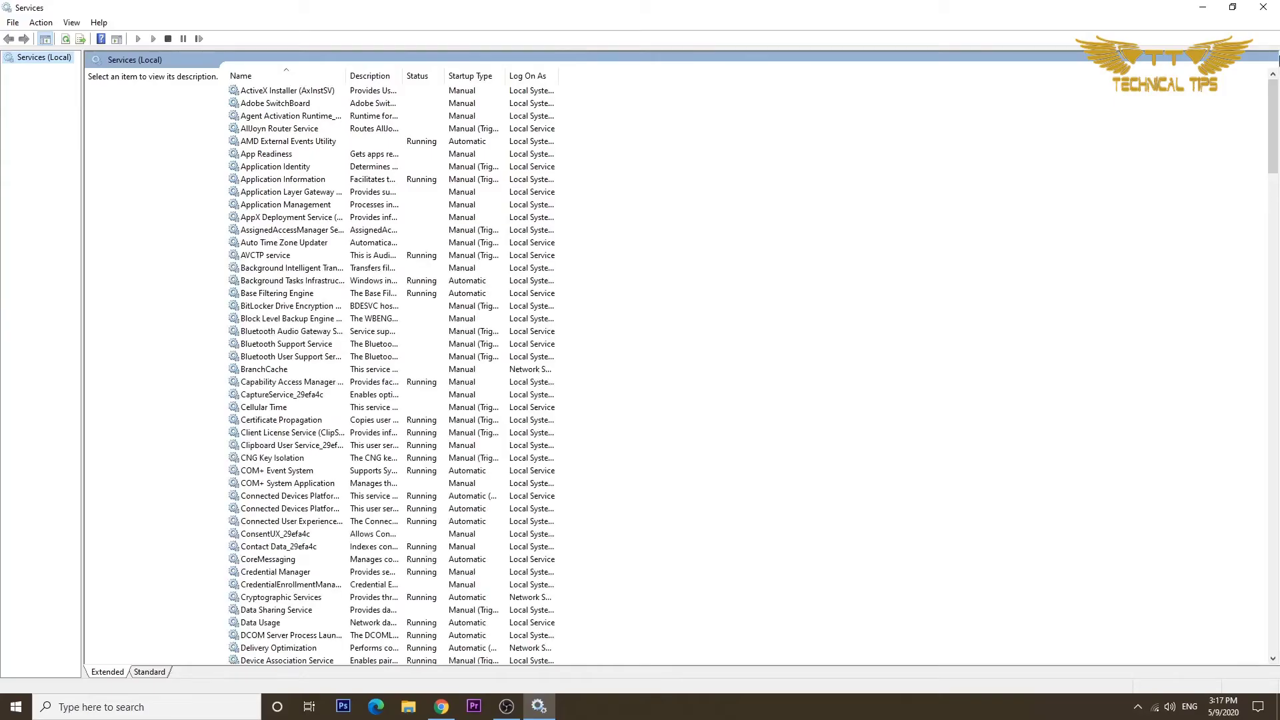
Step: Stop the Print Spooler service from its properties and close the Services window
left_click(290, 143)
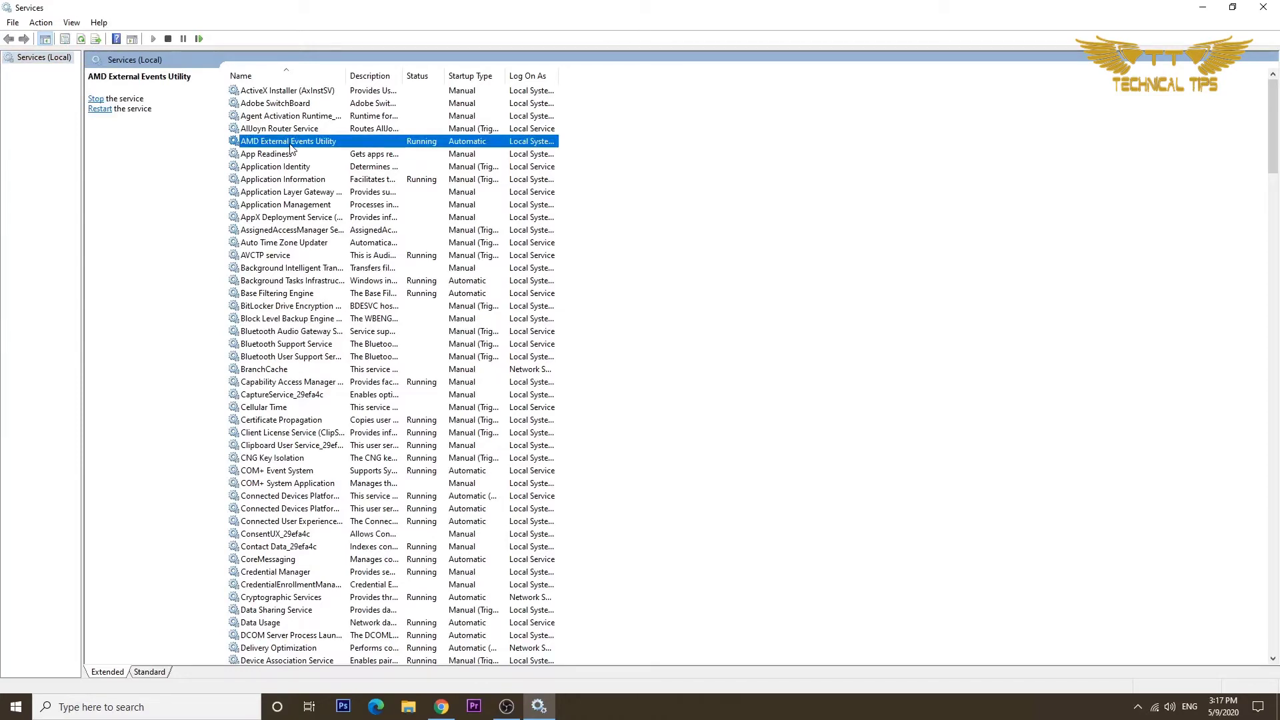
type("print")
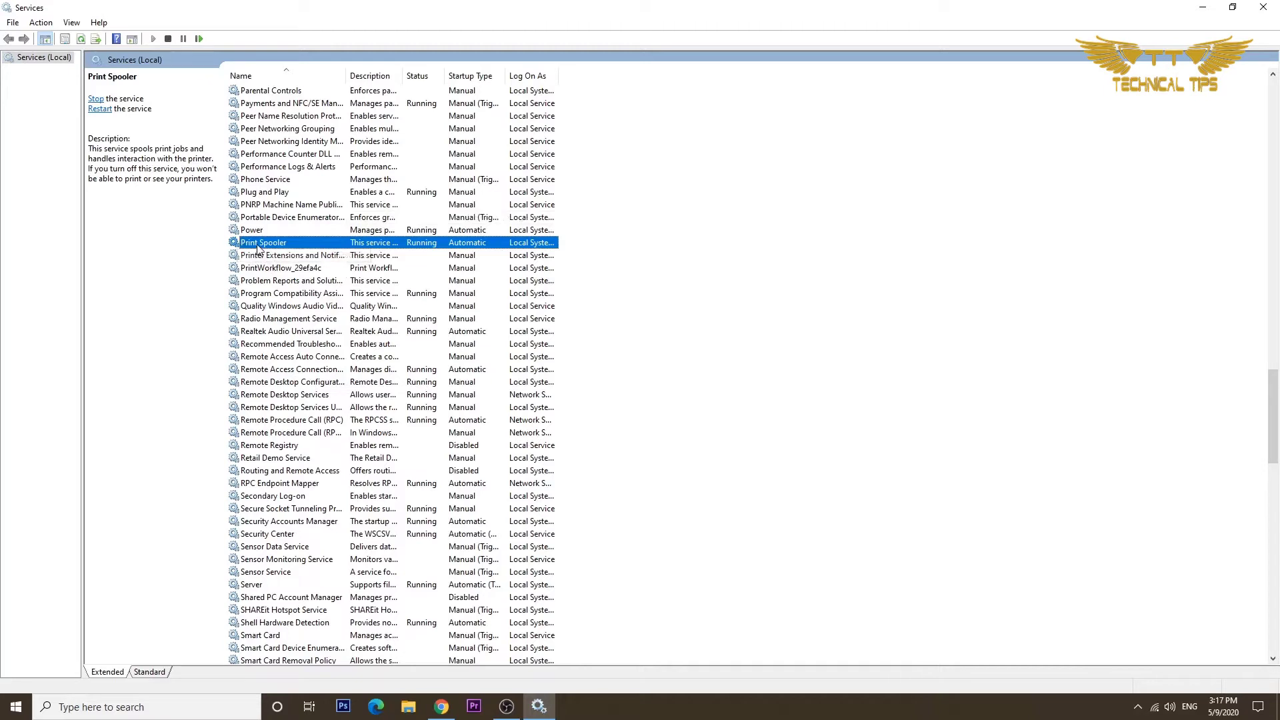
double_click(260, 246)
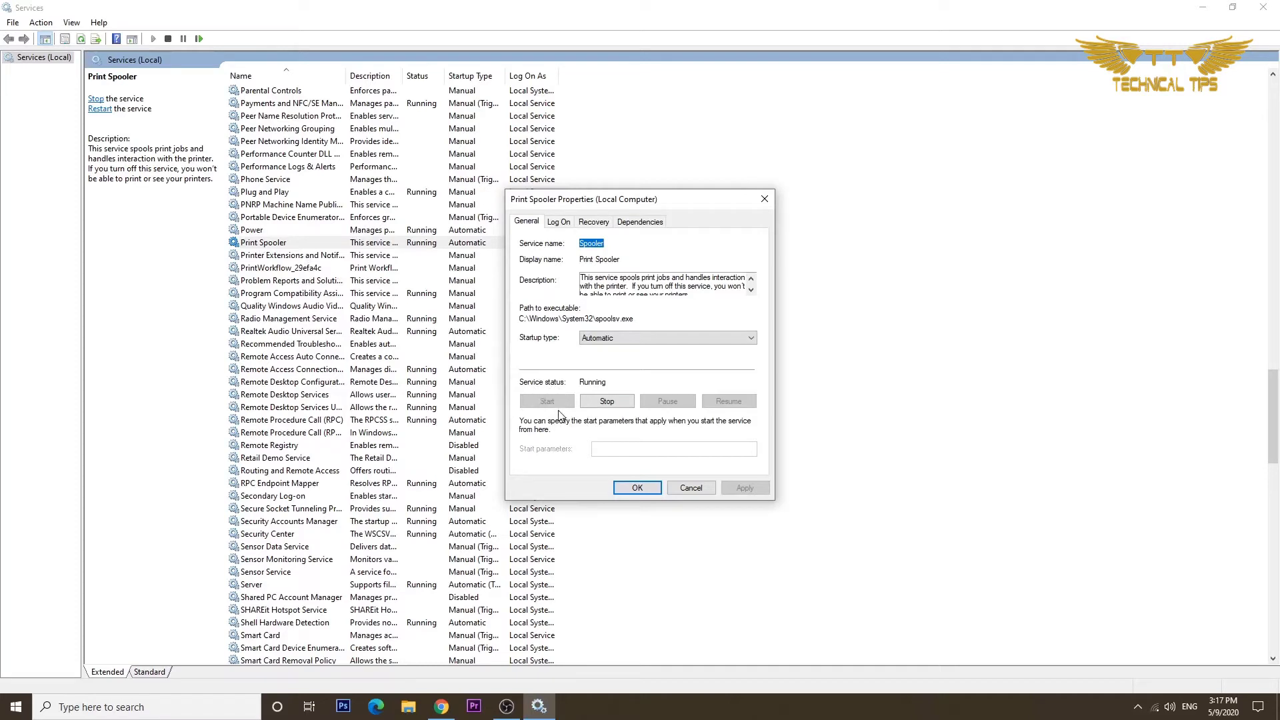
left_click(607, 401)
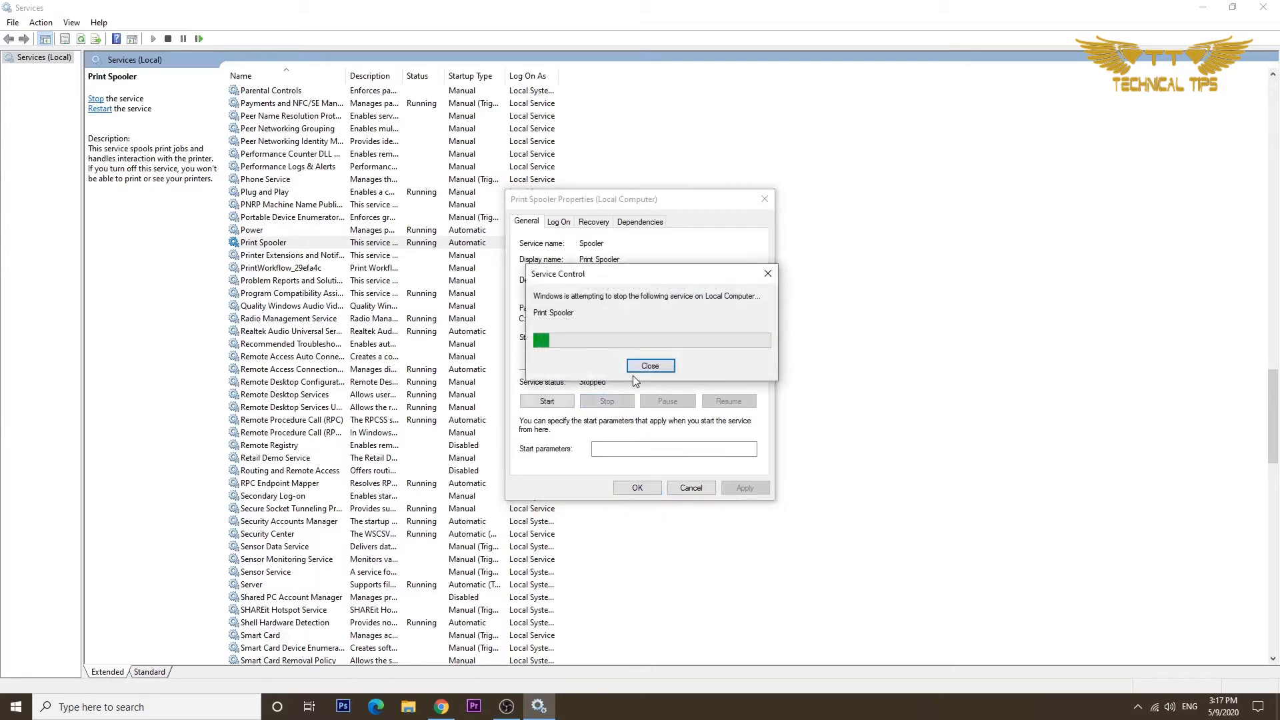
left_click(636, 489)
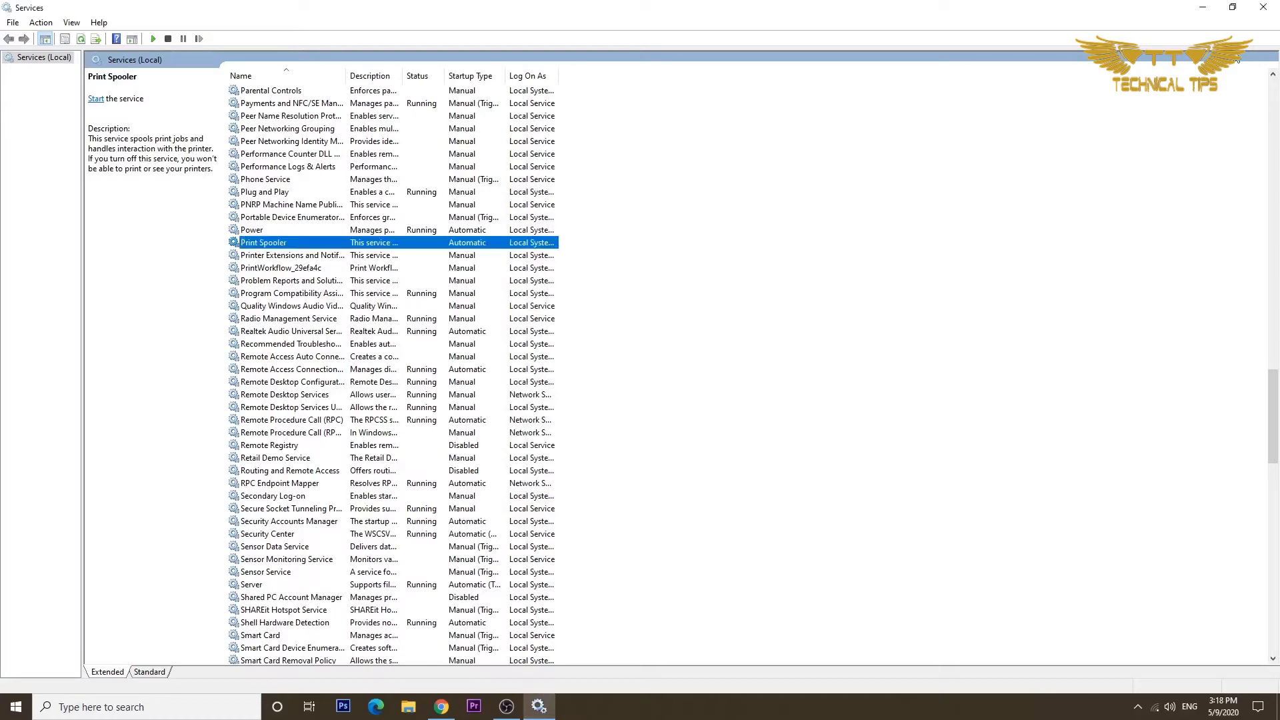
left_click(1263, 8)
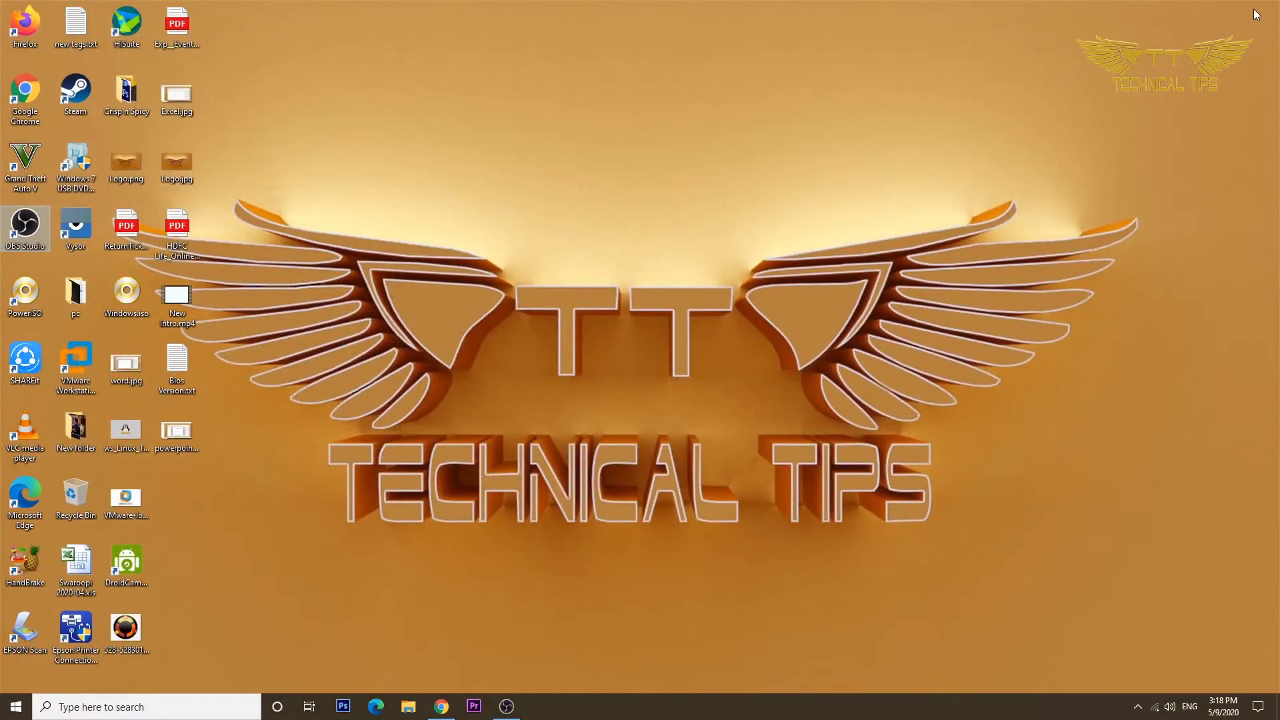
Step: Open C:\Windows\System32\spool\printers via Run, empty it, and close the folder
key("super+r")
key("BackSpace")
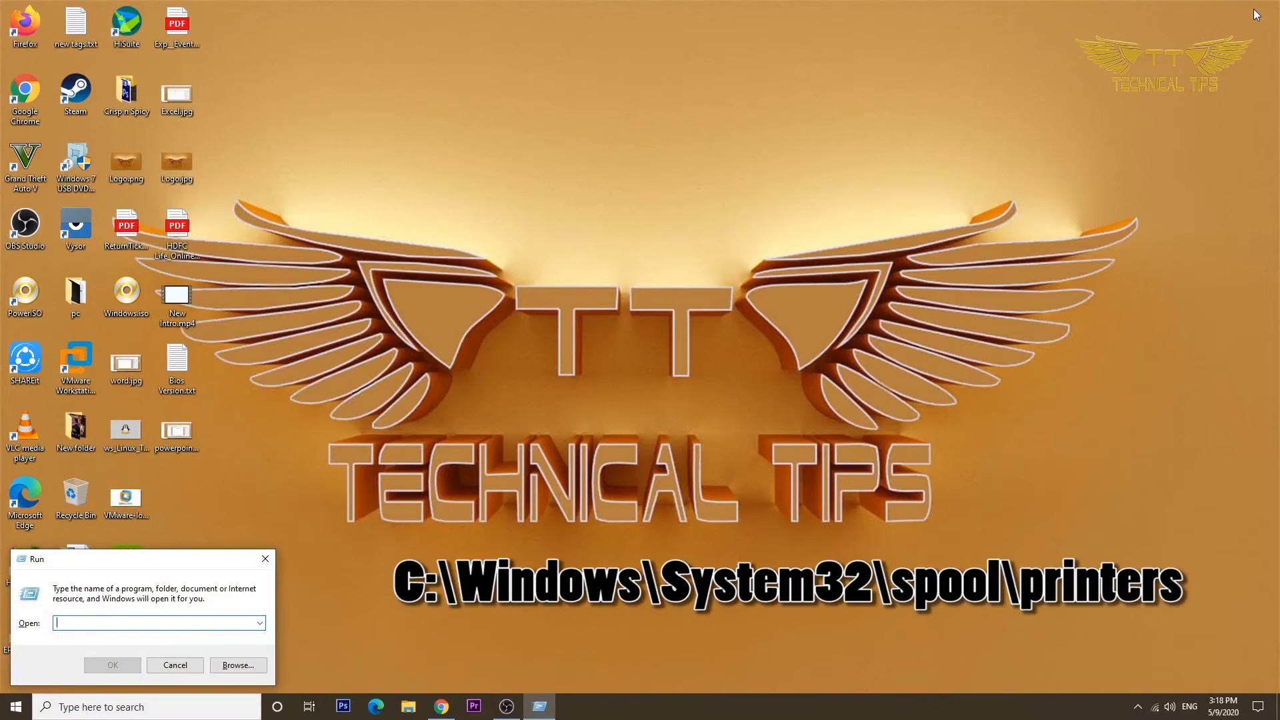
type("C:\\Windows\\System32\\spool\\printers")
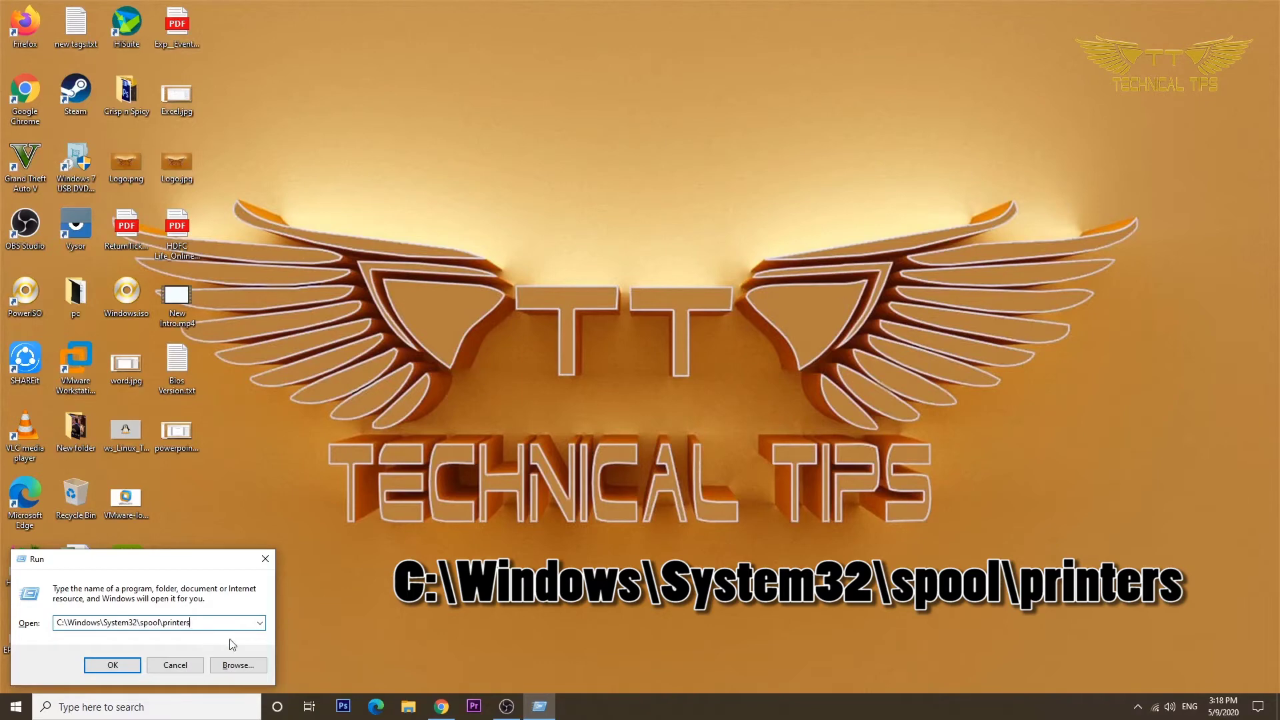
left_click(126, 666)
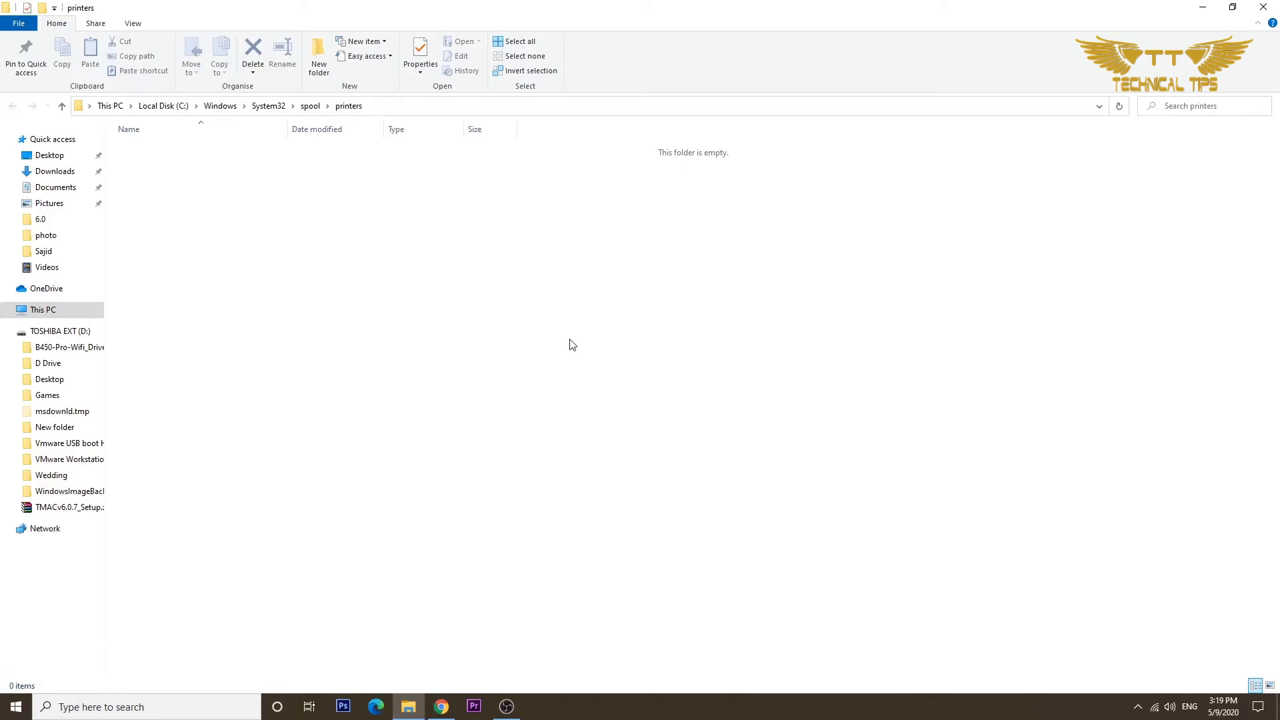
left_click(1264, 8)
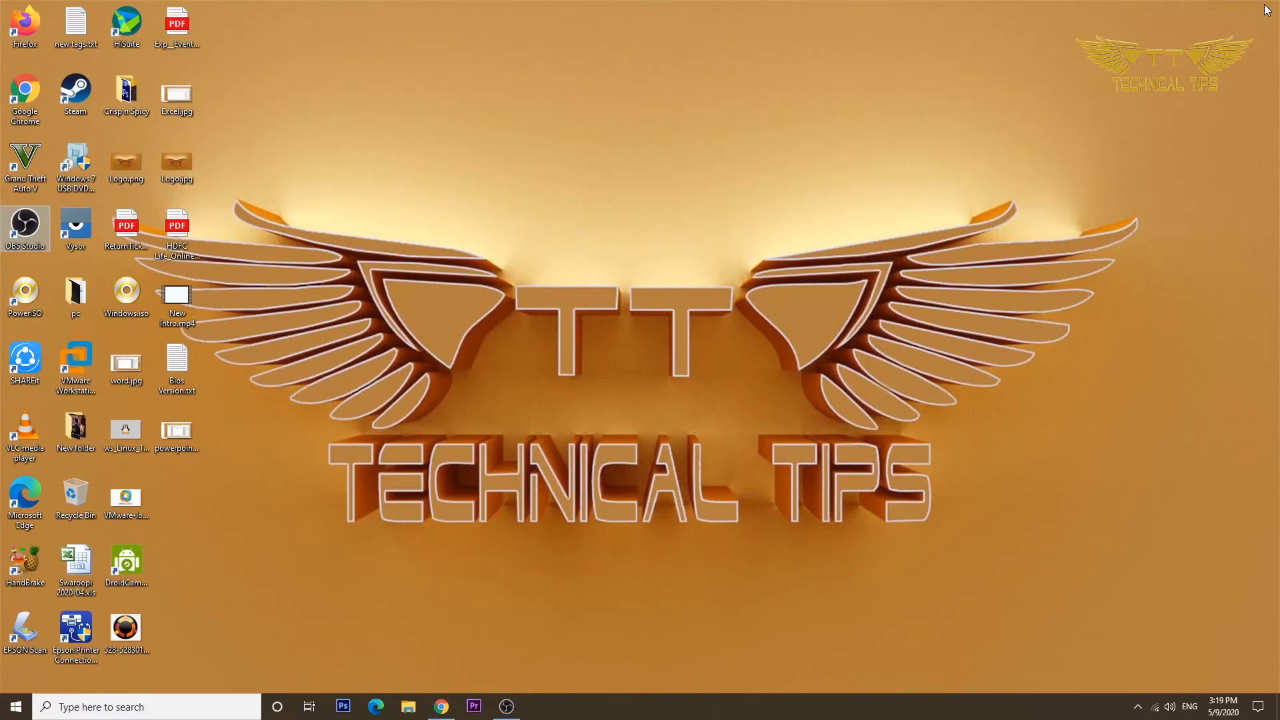
Step: Reopen the Services console by running services.msc from the Run dialog
key("super+r")
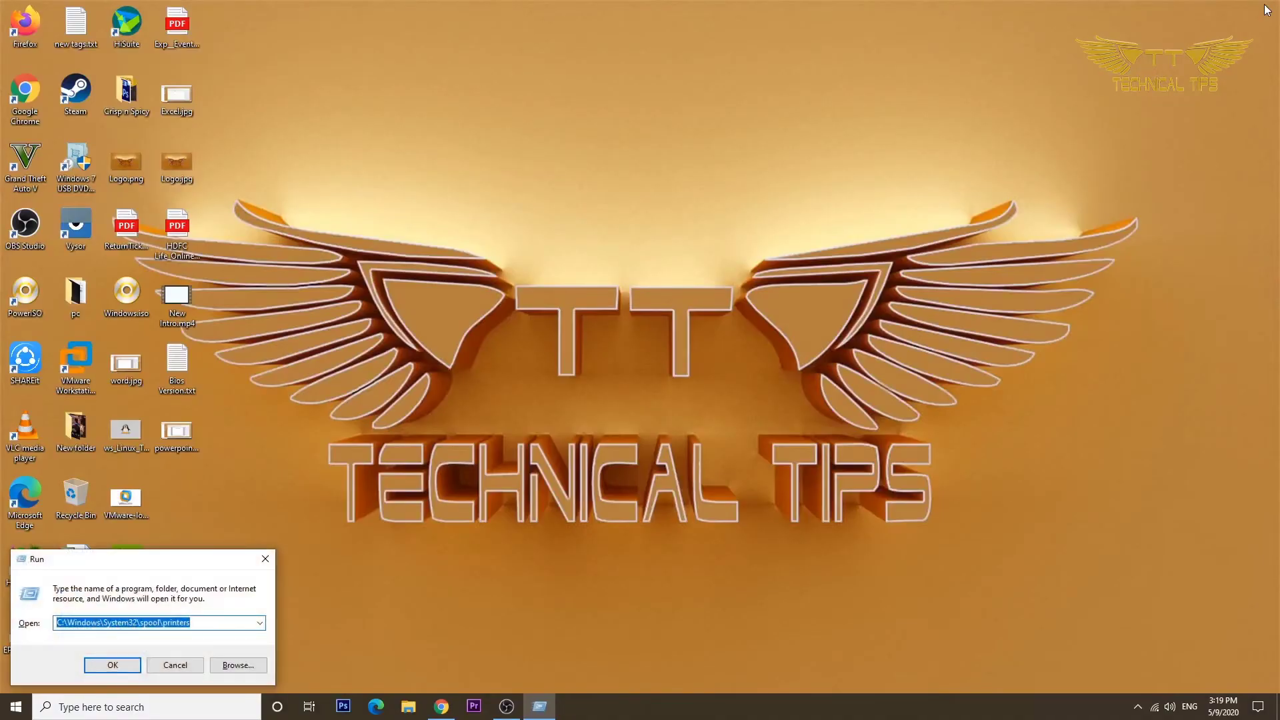
type("se")
key("Down")
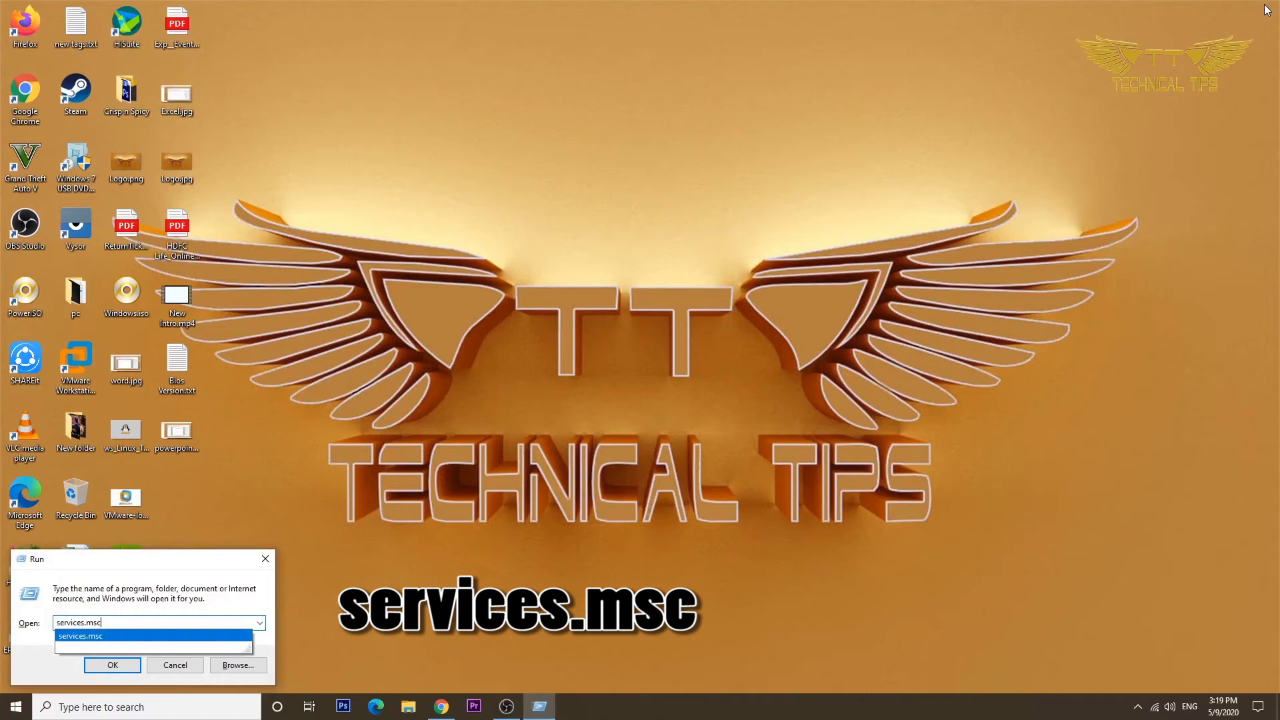
left_click(112, 664)
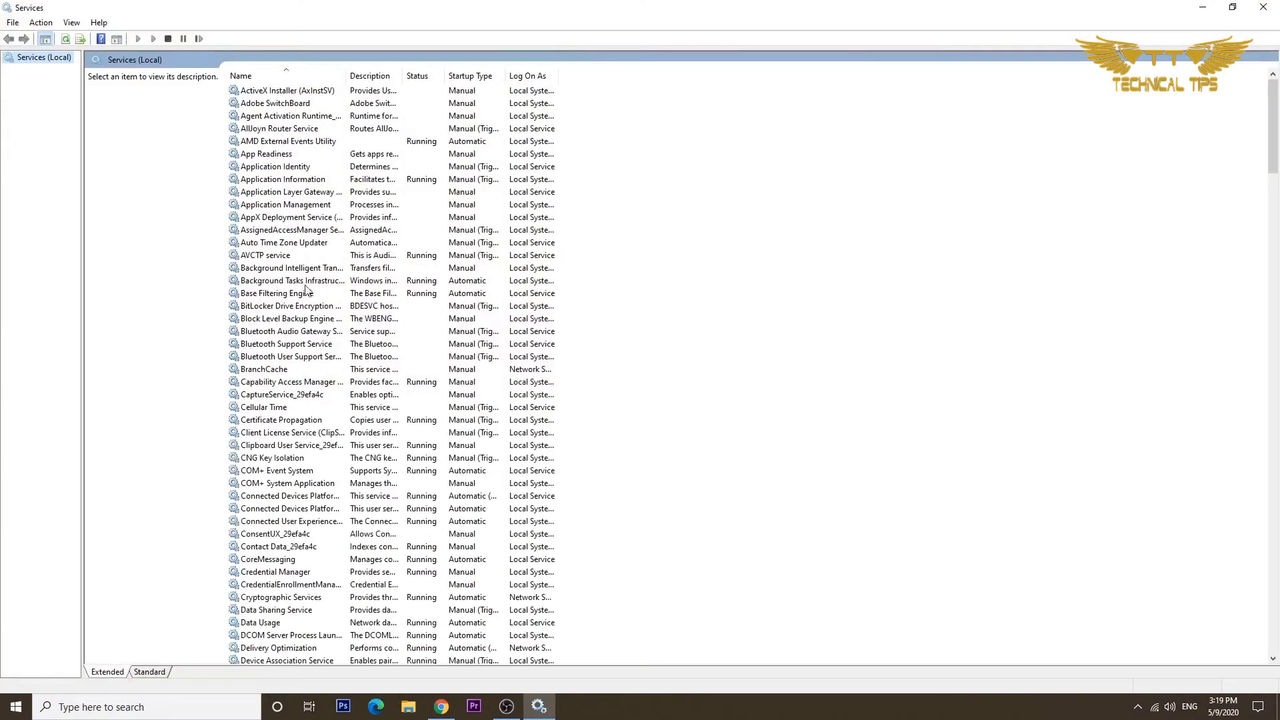
Step: Start the Print Spooler service from its properties, then close Services
left_click(306, 288)
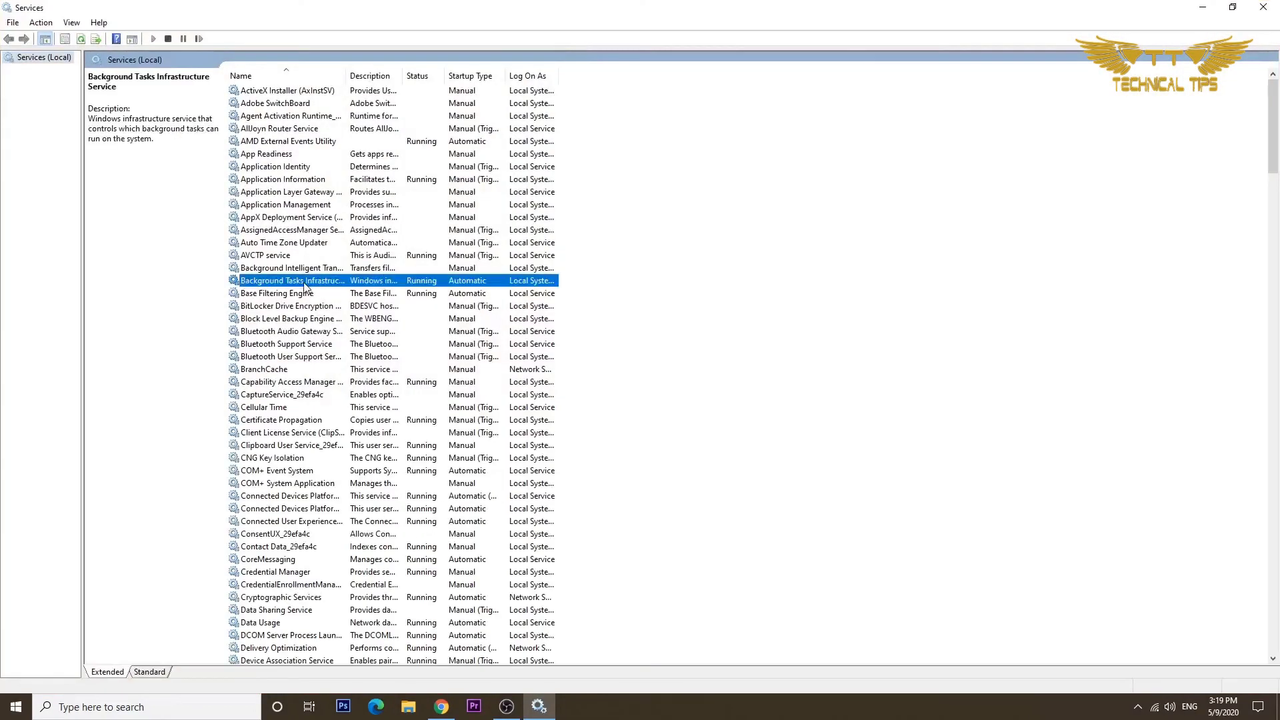
key("p")
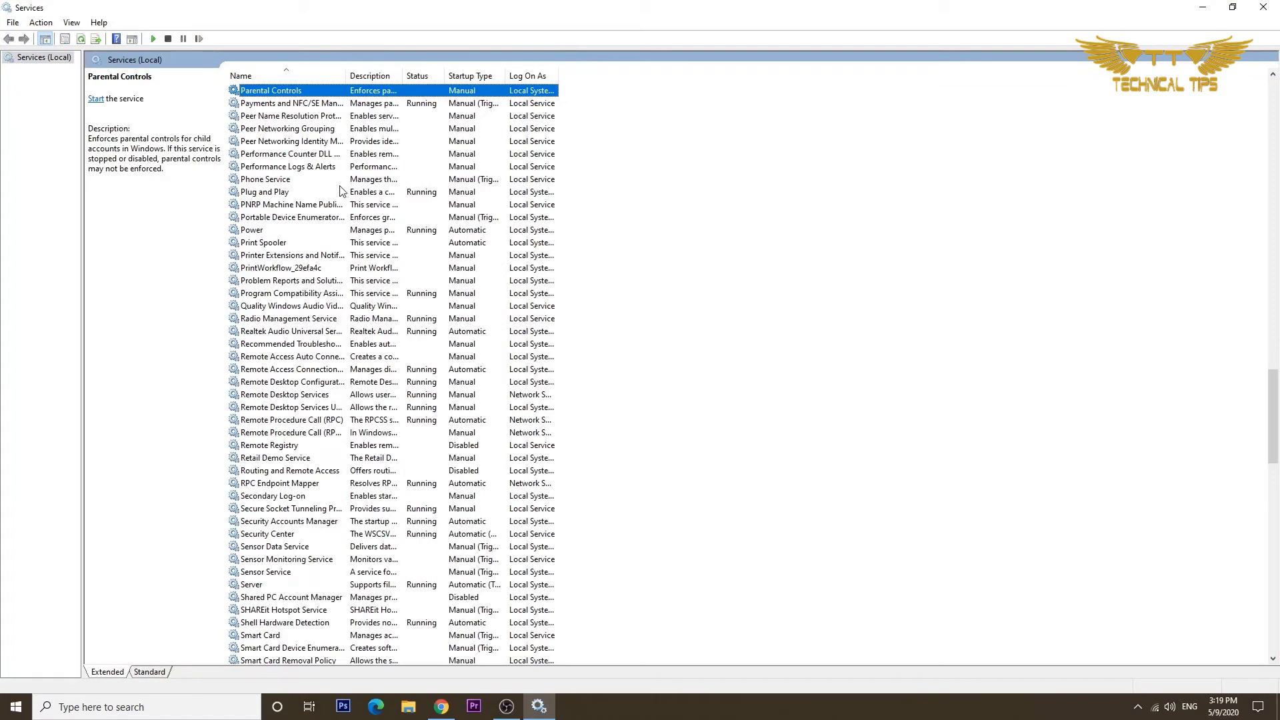
left_click(274, 243)
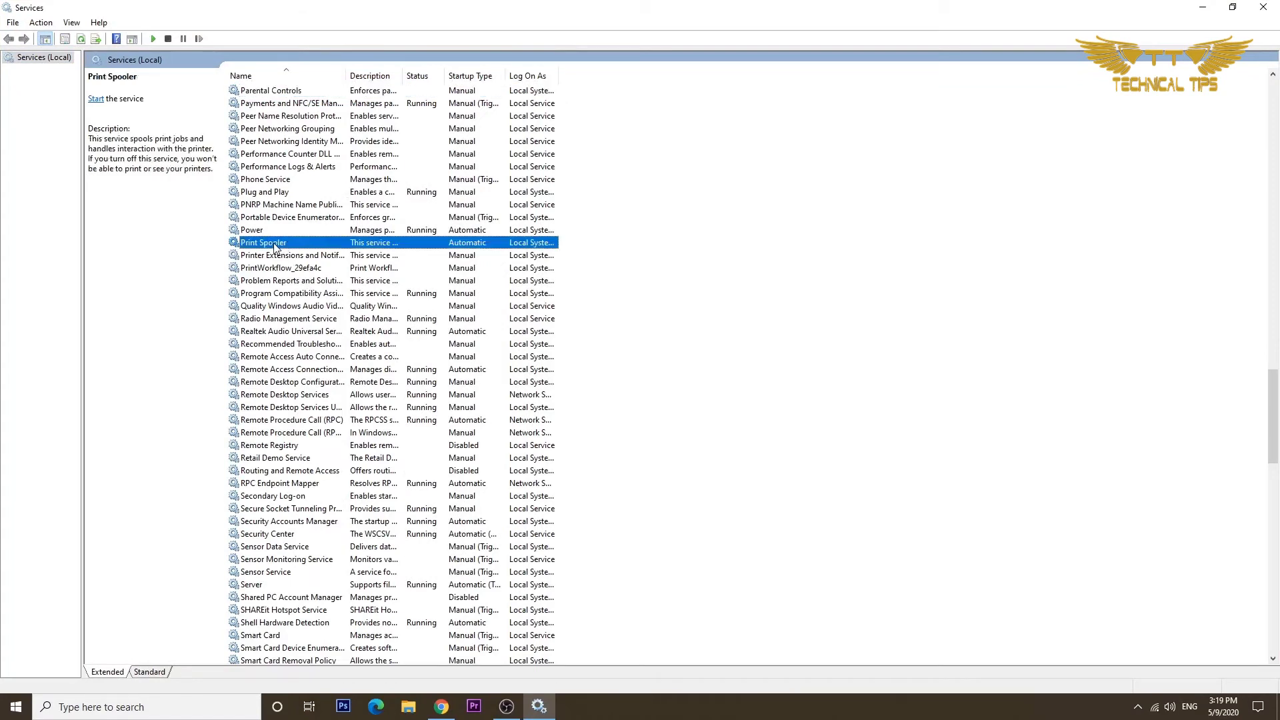
double_click(273, 242)
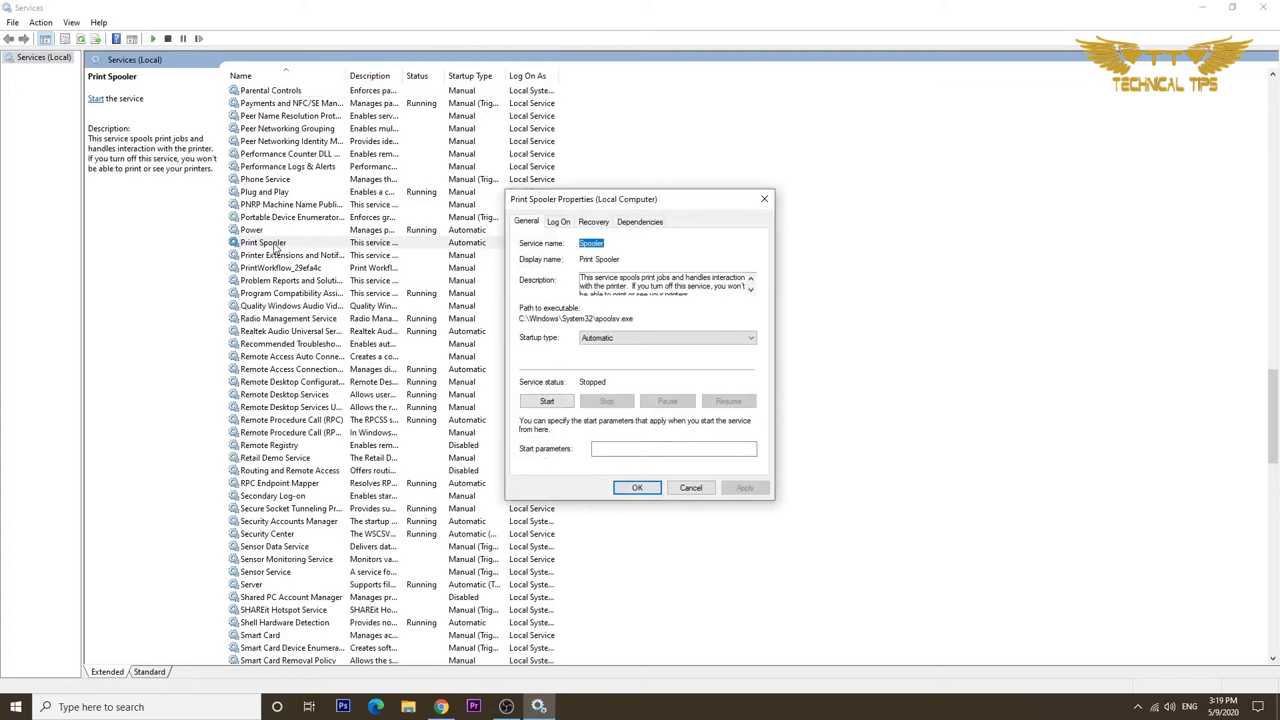
left_click(547, 402)
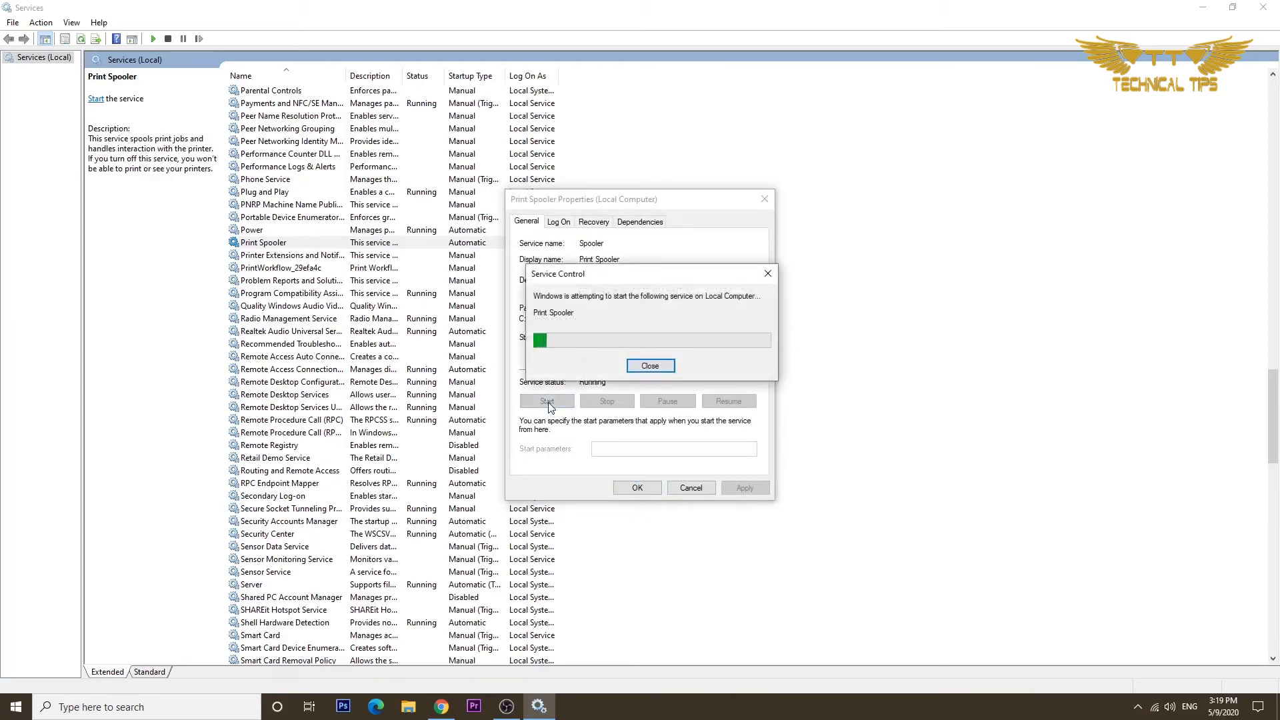
left_click(637, 489)
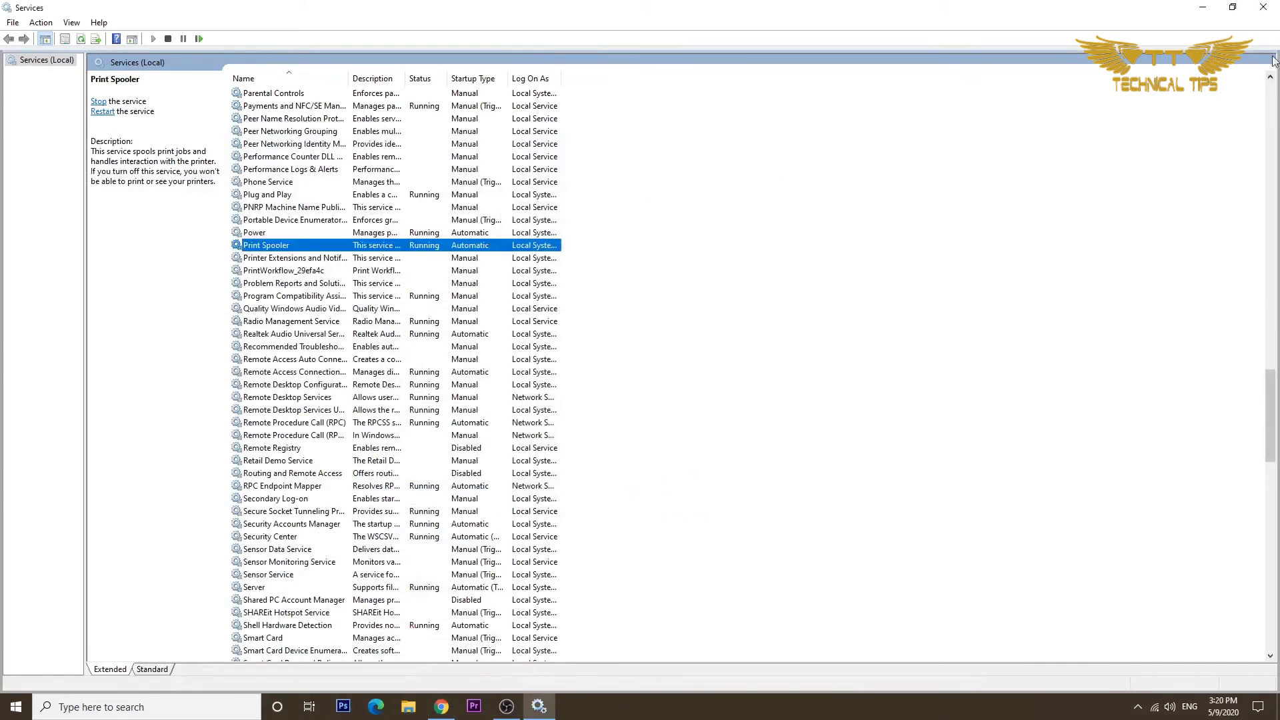
left_click(1265, 8)
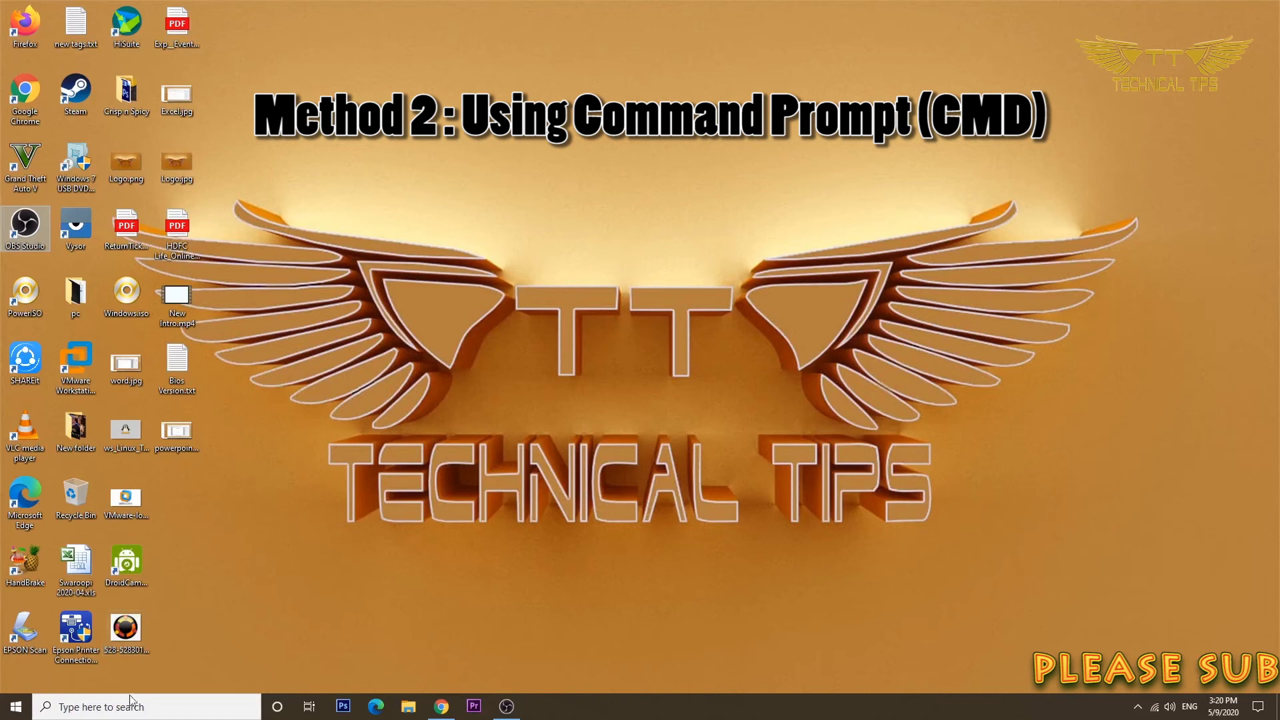
Step: Search for cmd and run Command Prompt as administrator, approving the UAC prompt
left_click(124, 712)
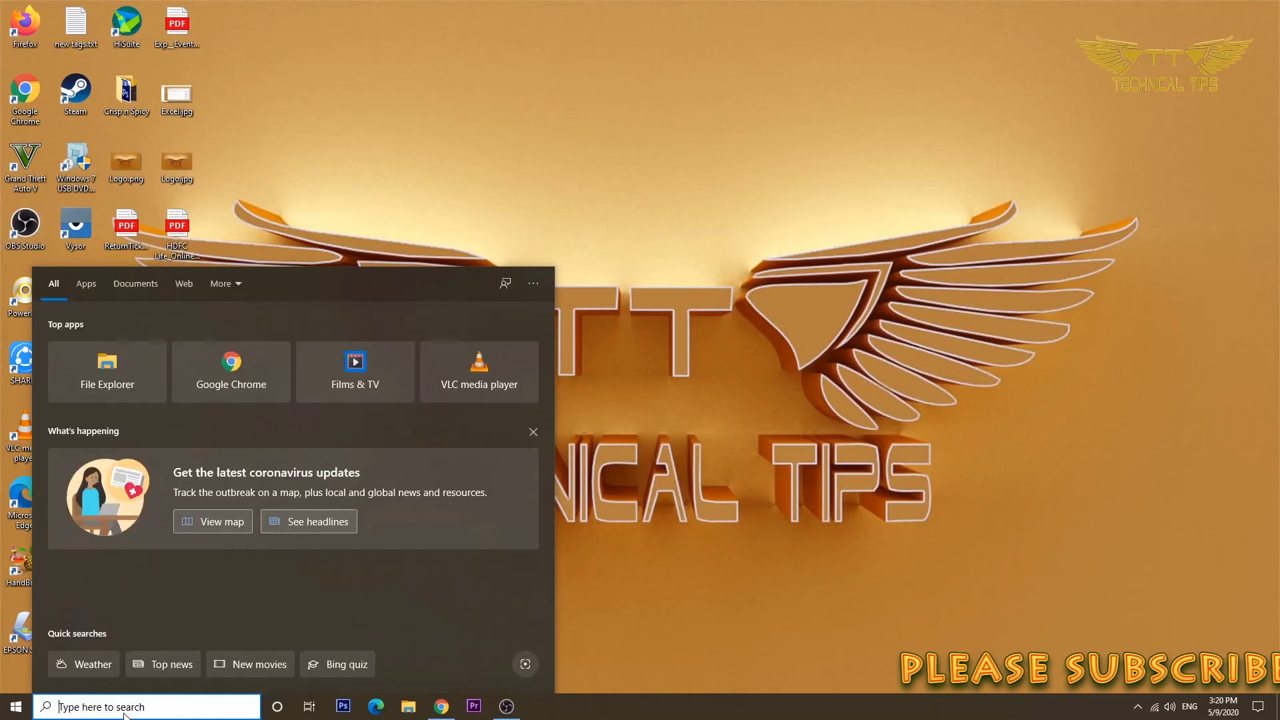
type("cmd")
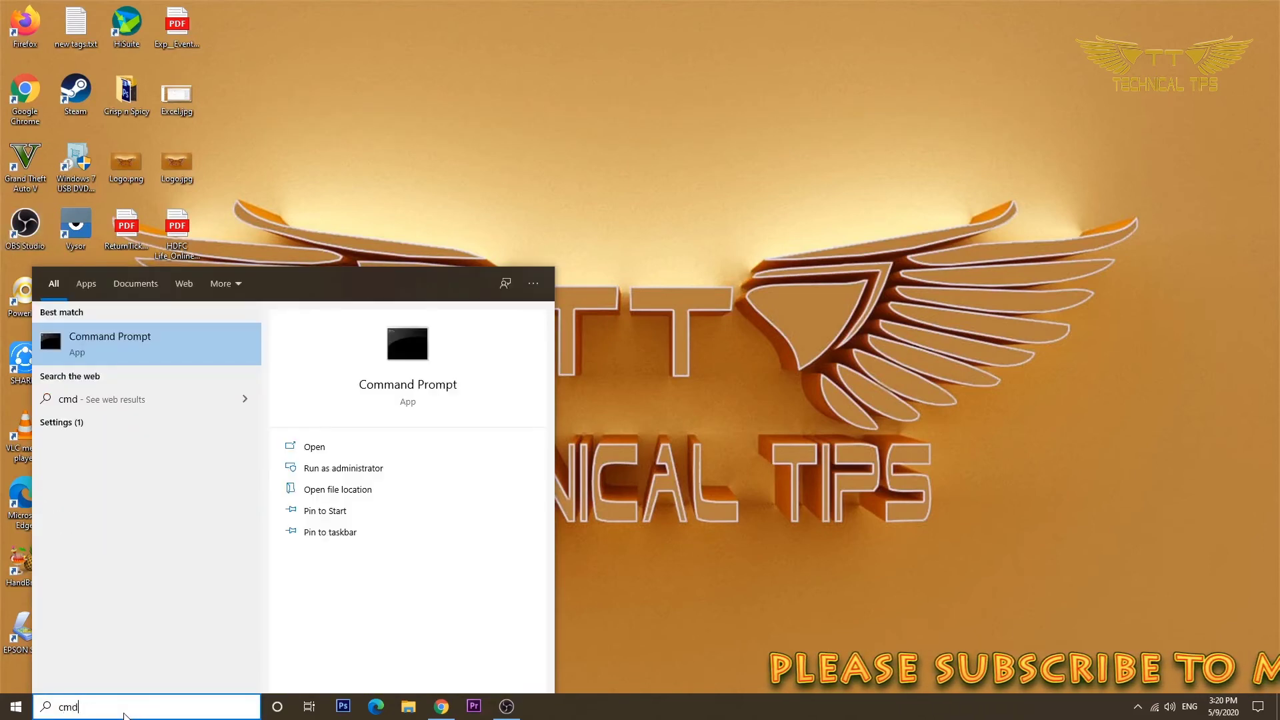
right_click(130, 351)
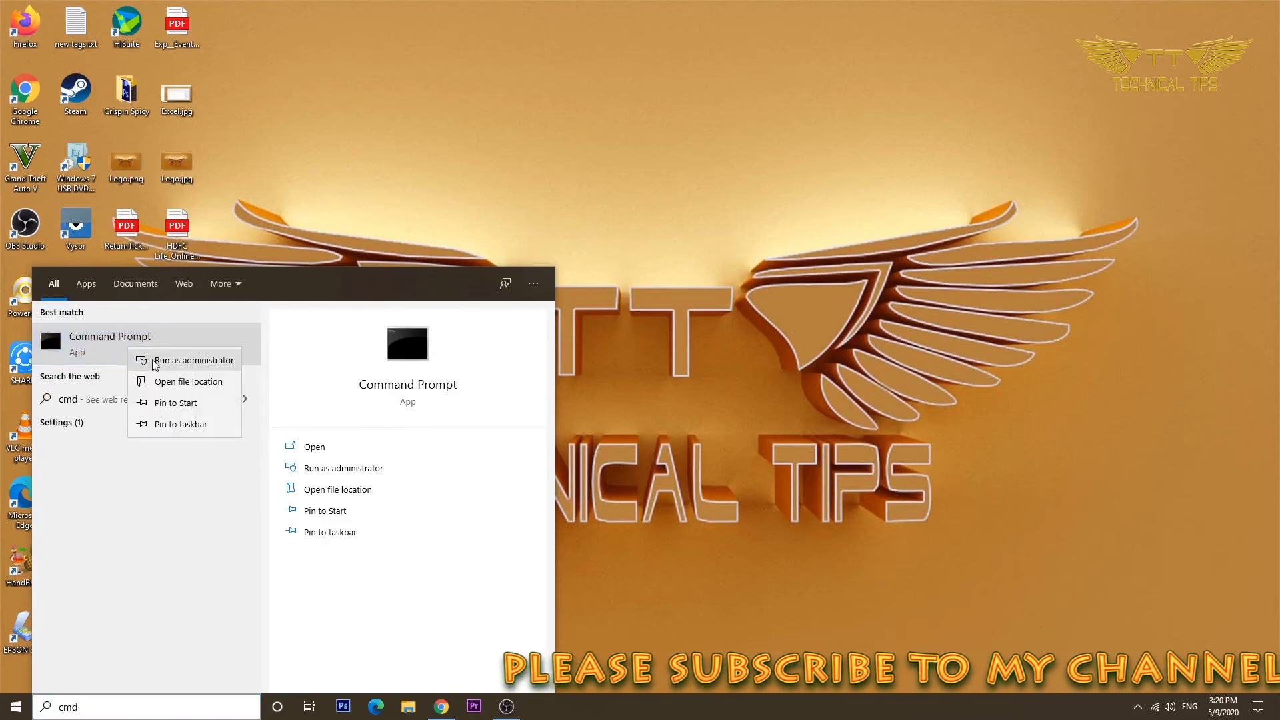
left_click(153, 364)
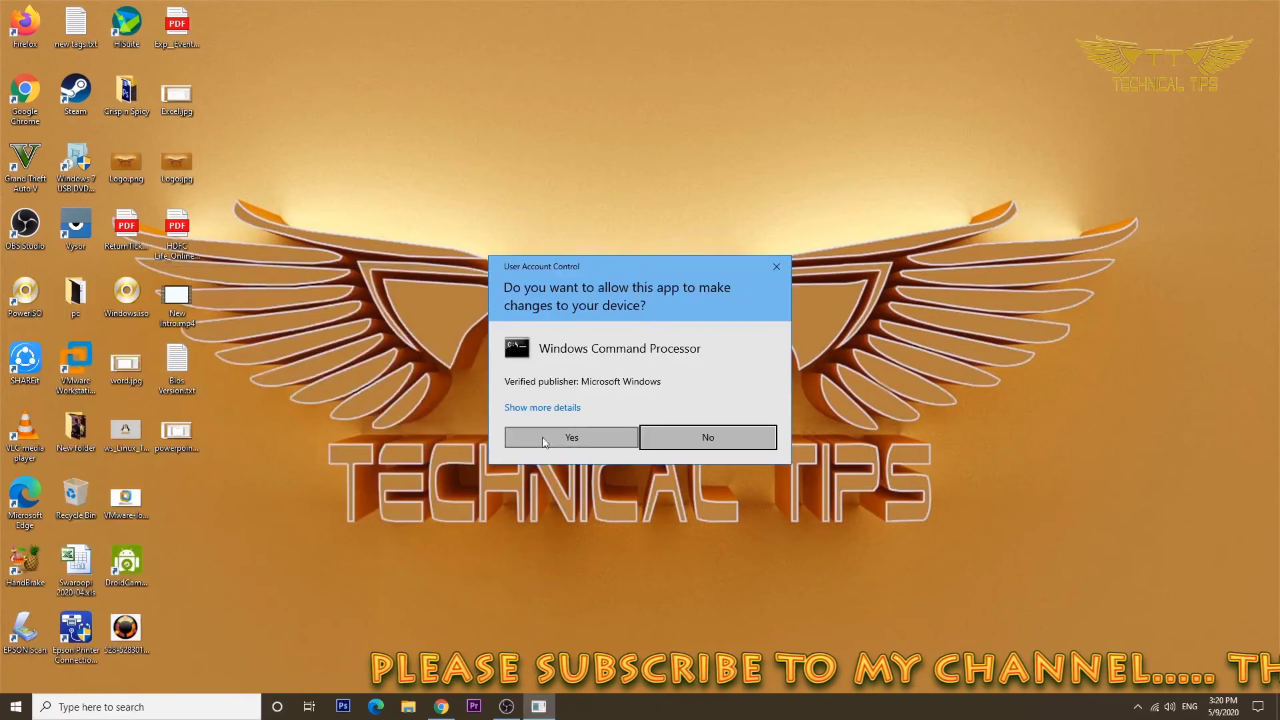
left_click(558, 441)
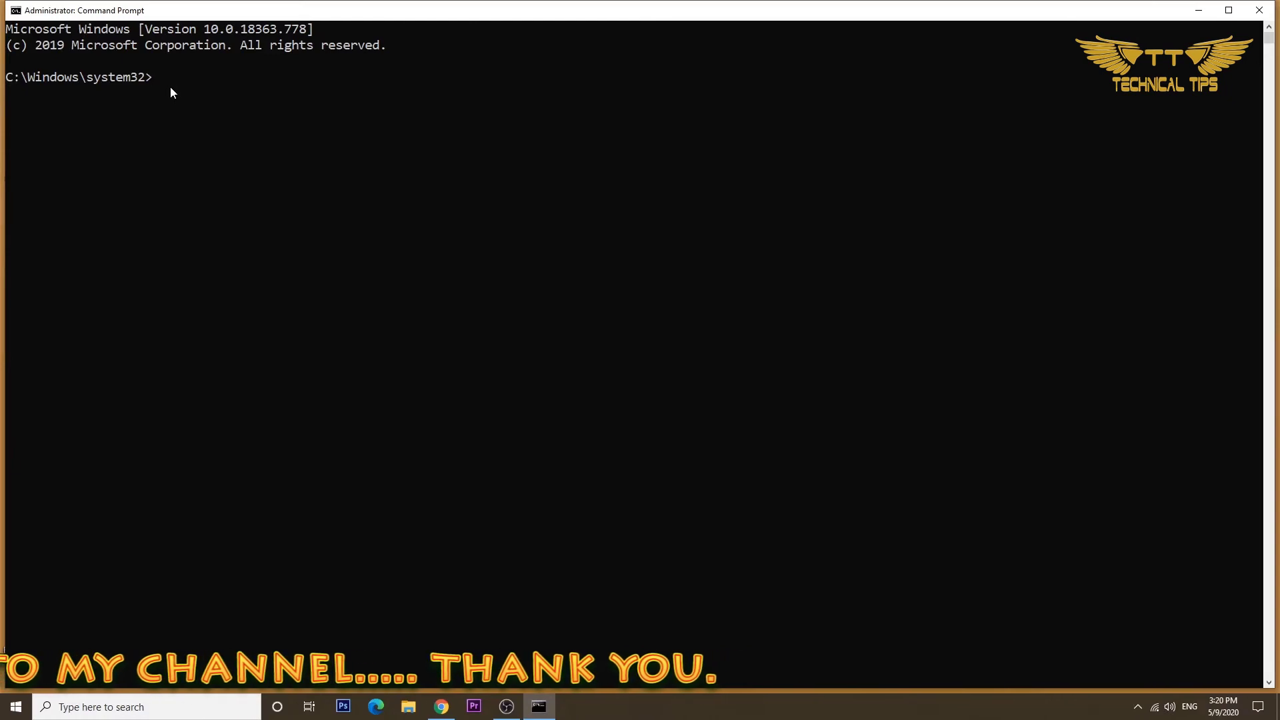
Step: Run net stop spooler, delete Spool\Printers files, net start spooler, then close Command Prompt
type("net stop spooler del /Q /F /S \"%systemroot%\\System32\\Spool\\Printers\\*.*\" net start spooler")
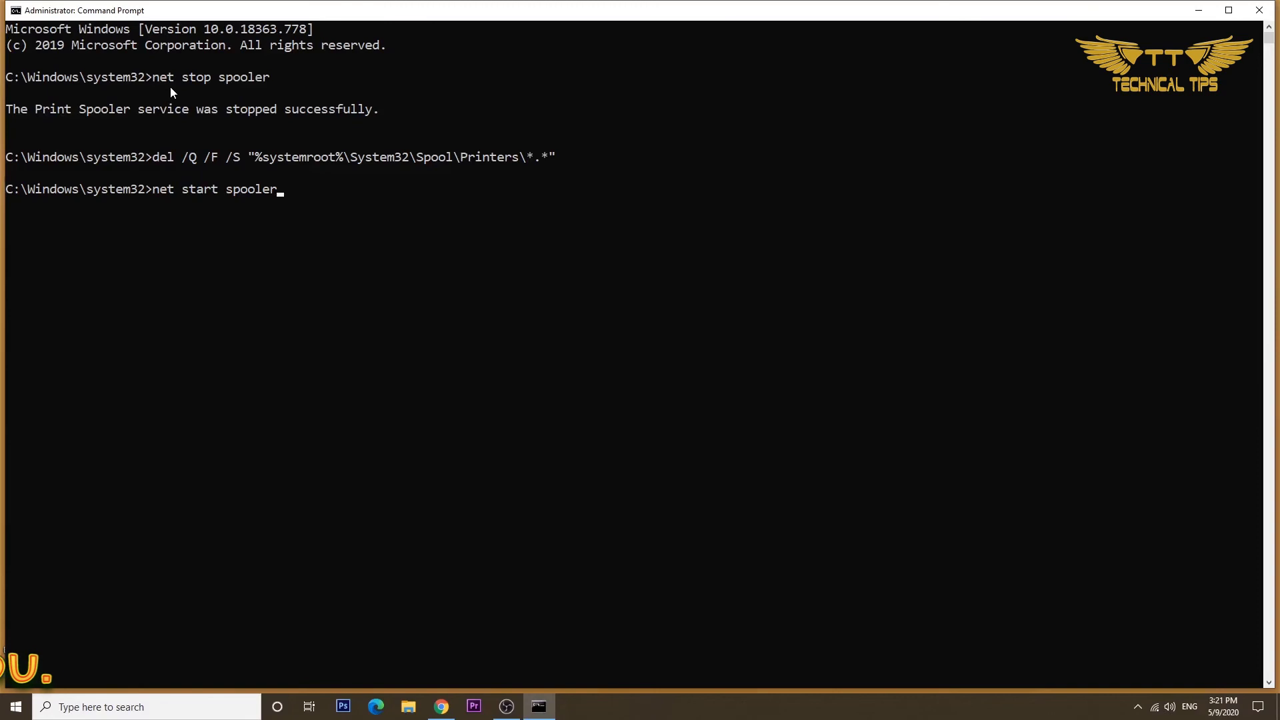
key("Return")
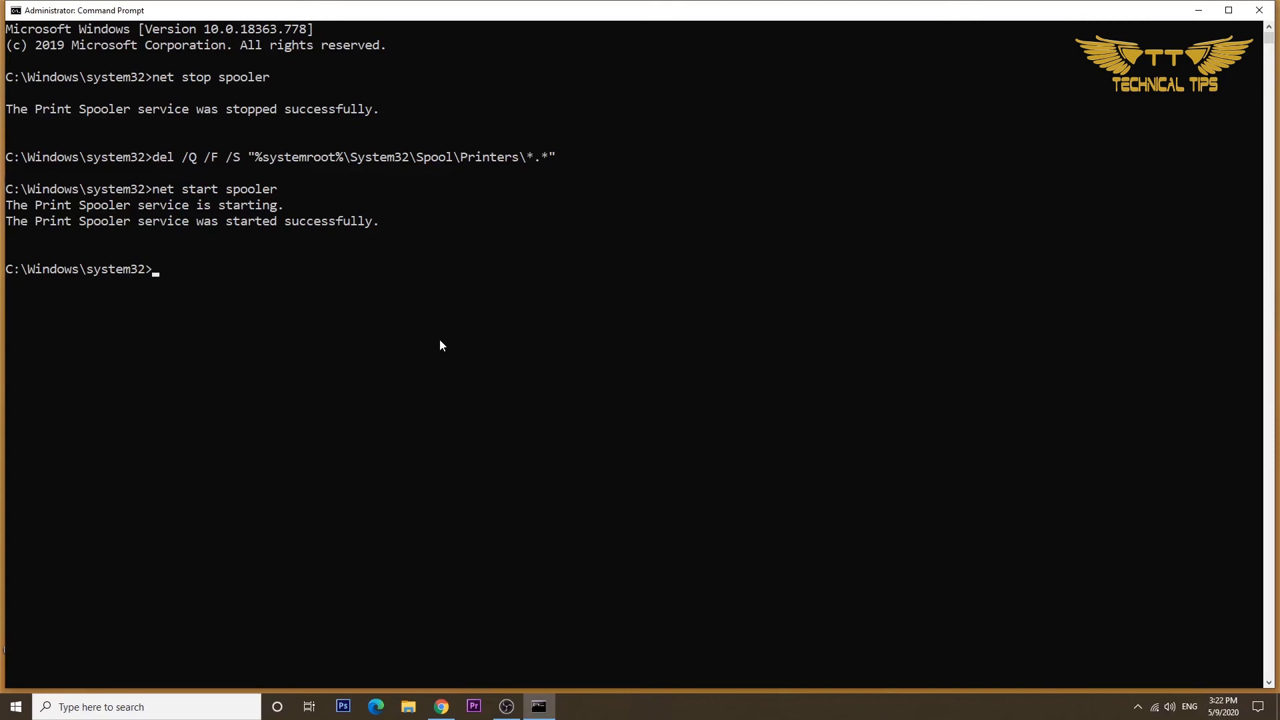
left_click(1258, 10)
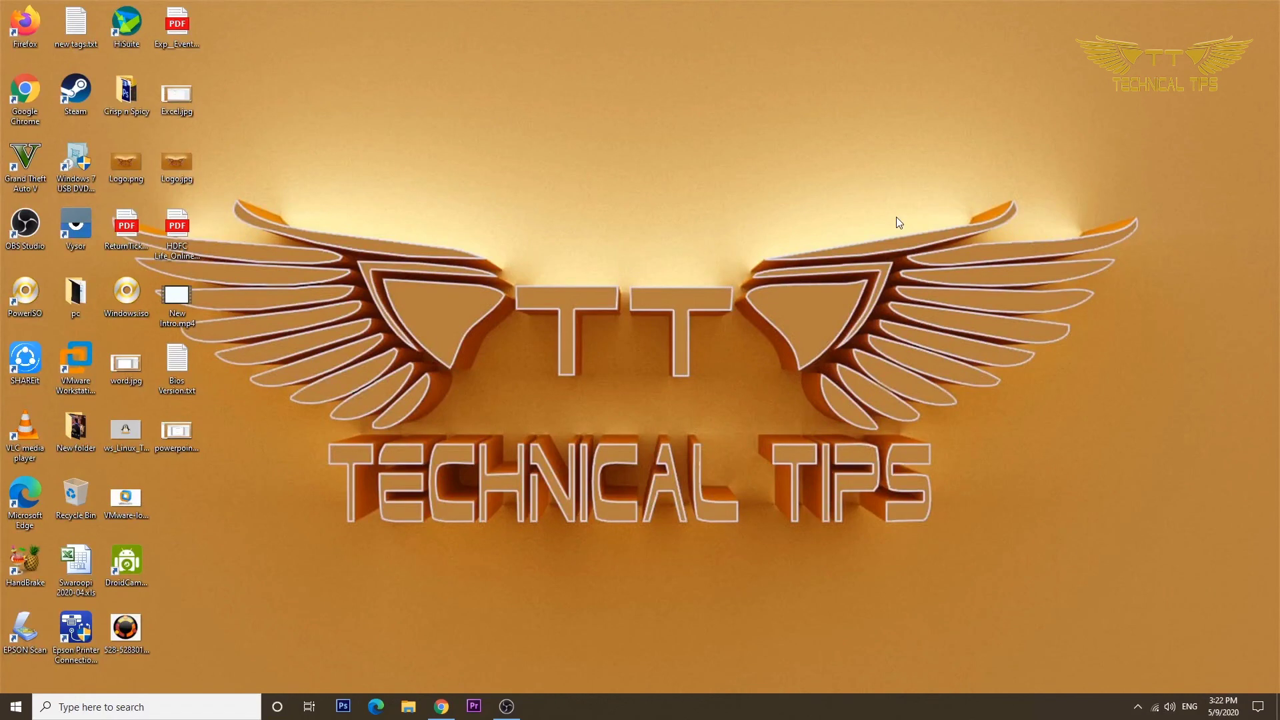